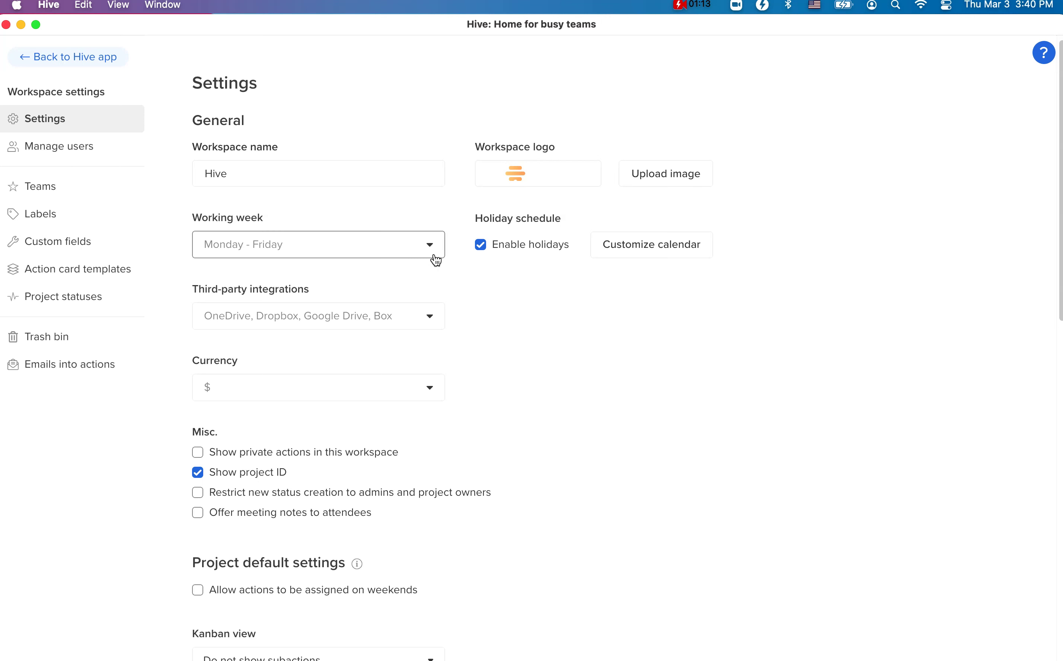
click(425, 258)
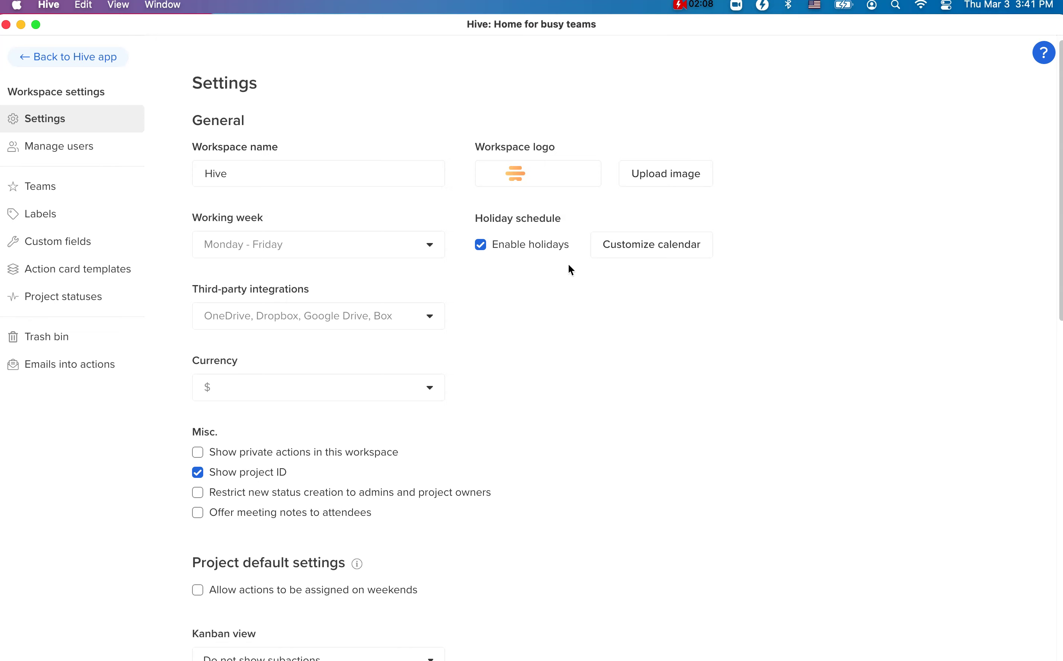
Add a custom holiday named Memorial Day on May 30, 2022 to the holiday schedule and accept the team calendar update.
click(624, 245)
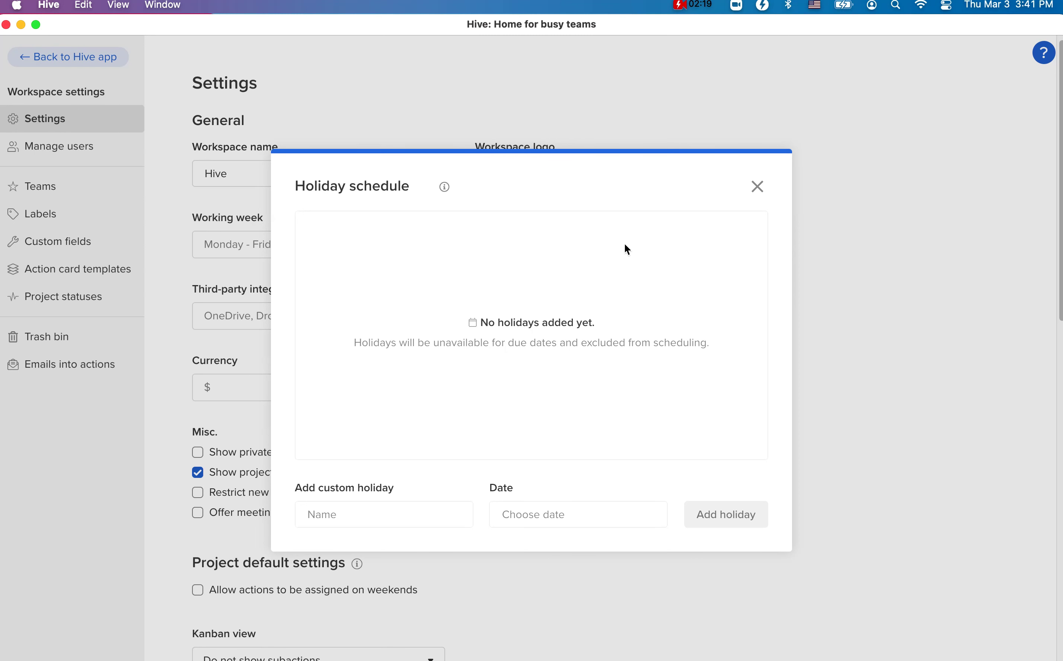
key(Tab)
text(Memorial Day)
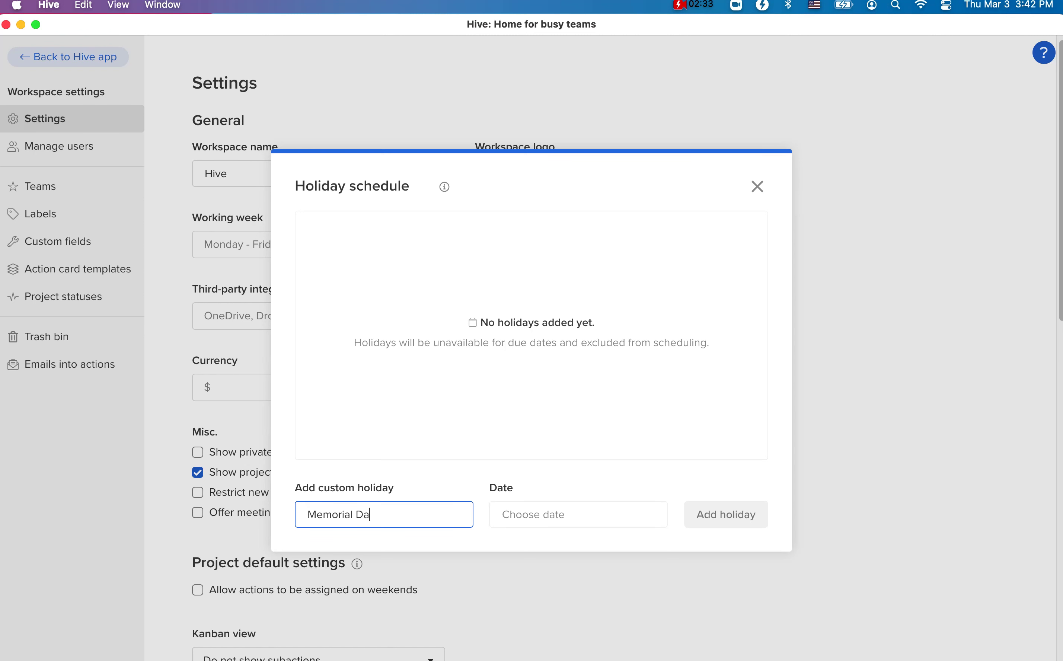
click(550, 521)
click(655, 334)
click(655, 334)
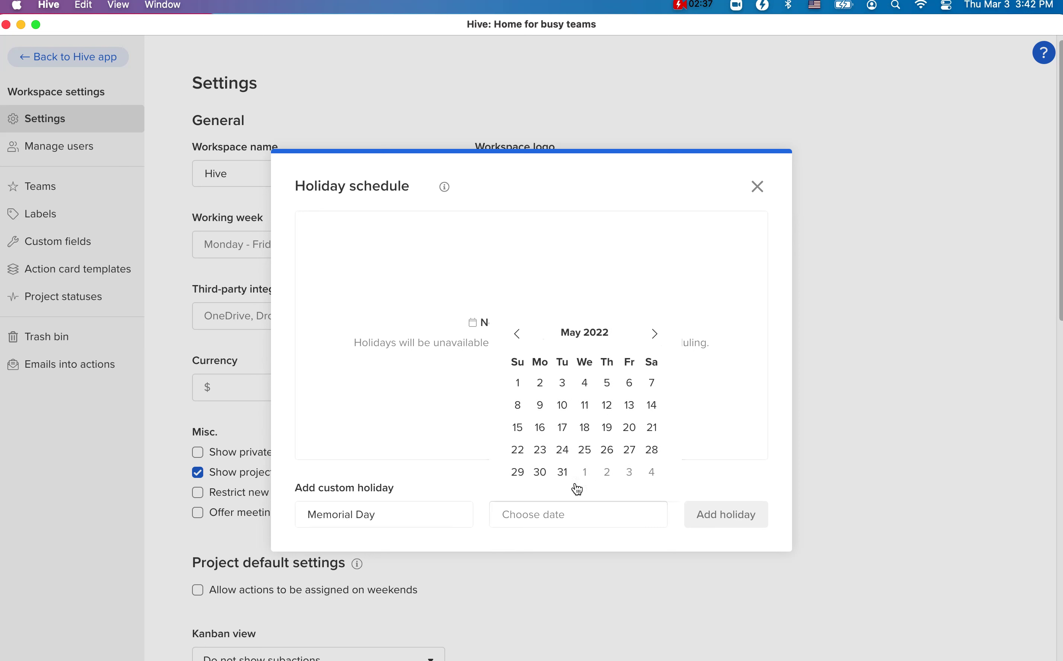
click(540, 473)
click(718, 519)
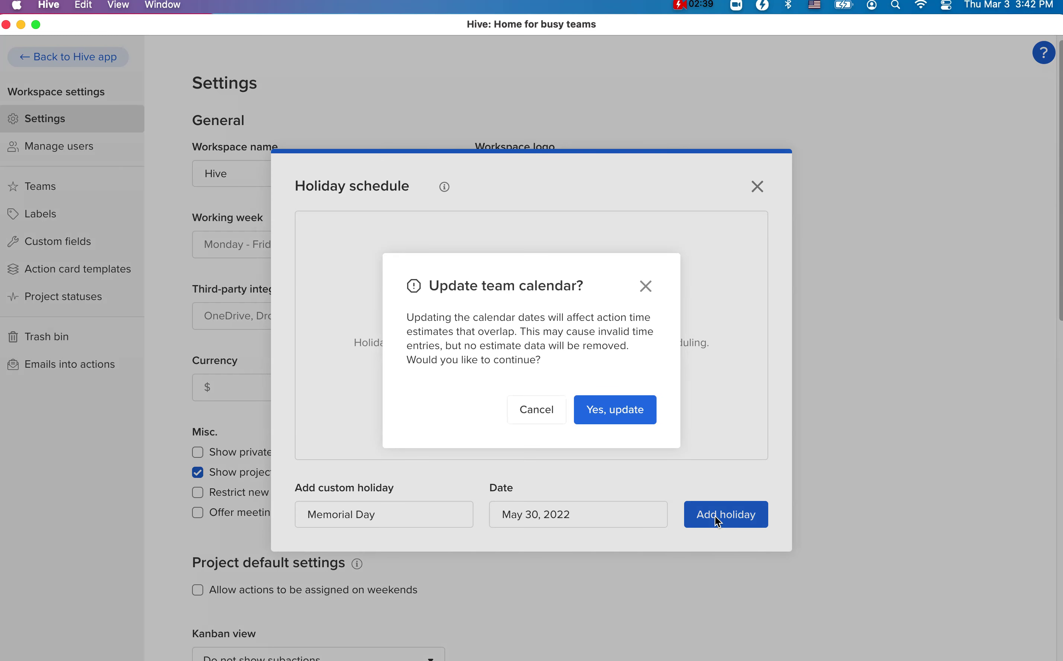
click(612, 422)
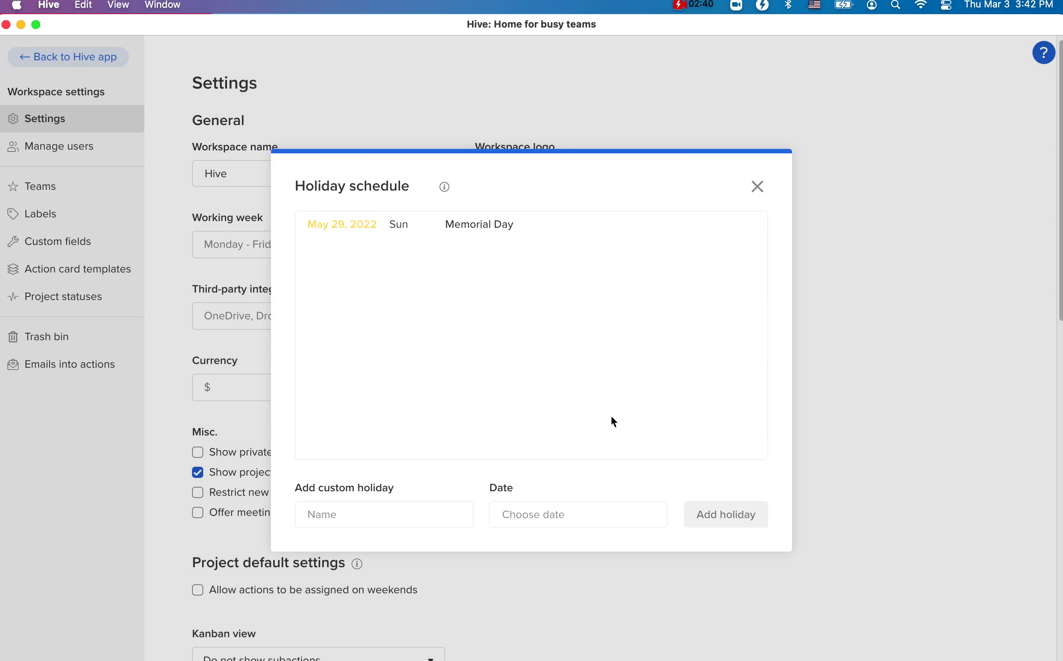
click(758, 187)
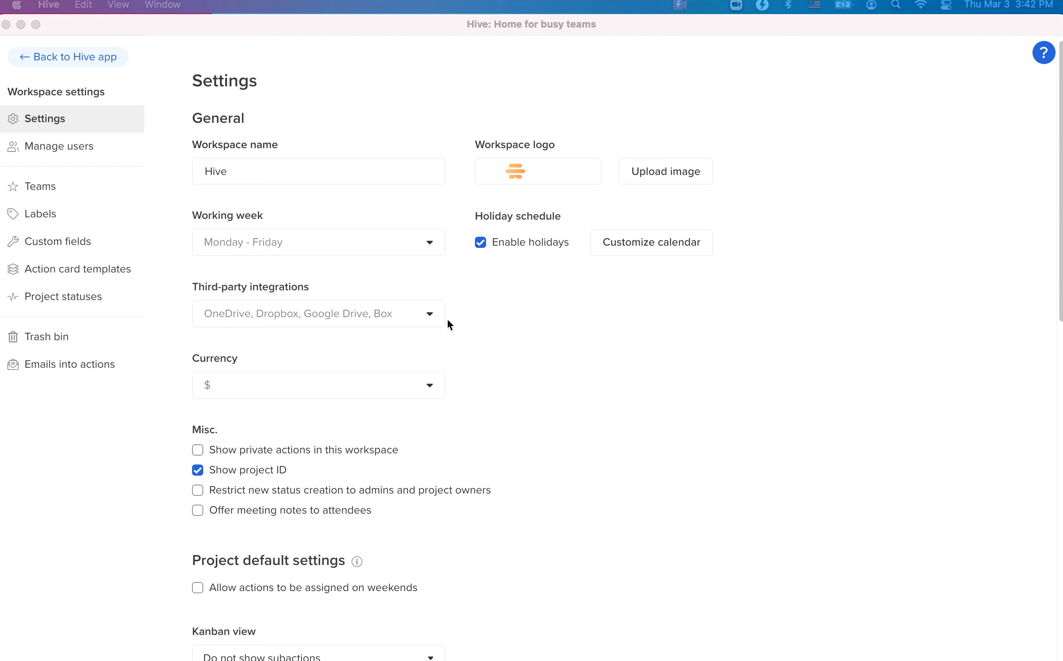
Remove Dropbox, Google Drive and Box from the workspace's third-party integrations.
click(426, 318)
click(380, 376)
click(376, 412)
click(377, 435)
click(516, 353)
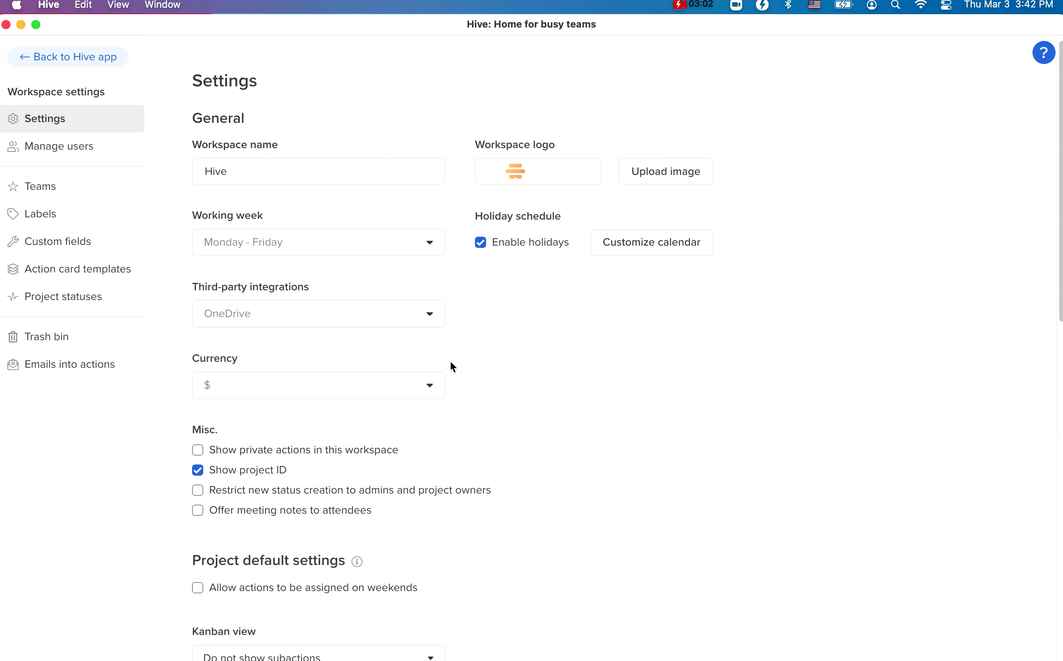
Set the workspace currency to £.
scroll(450, 363, down, 1)
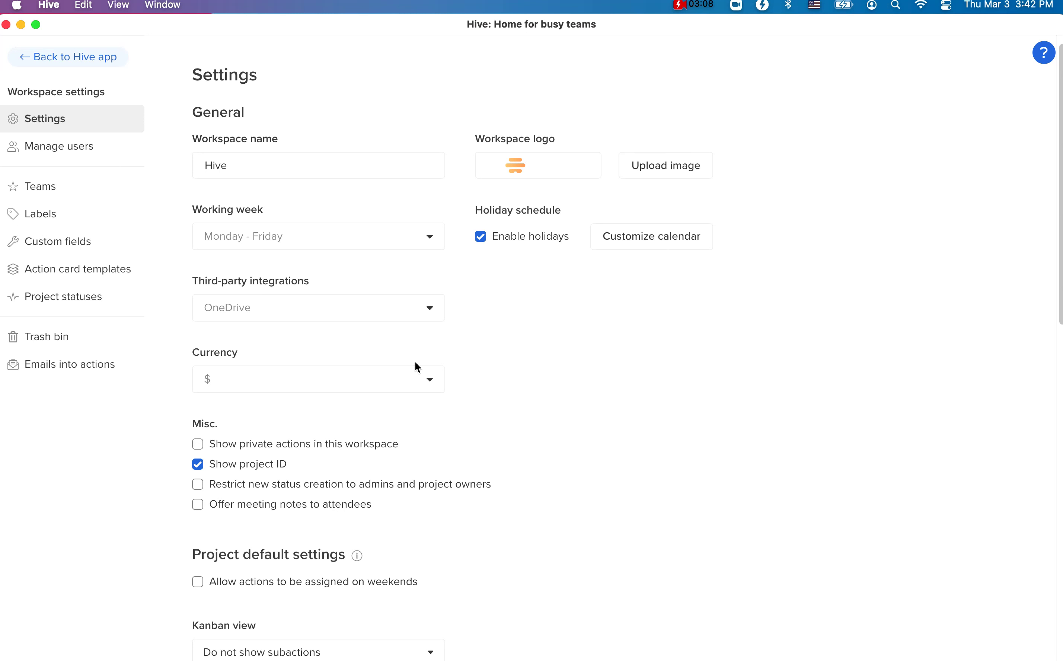
click(396, 378)
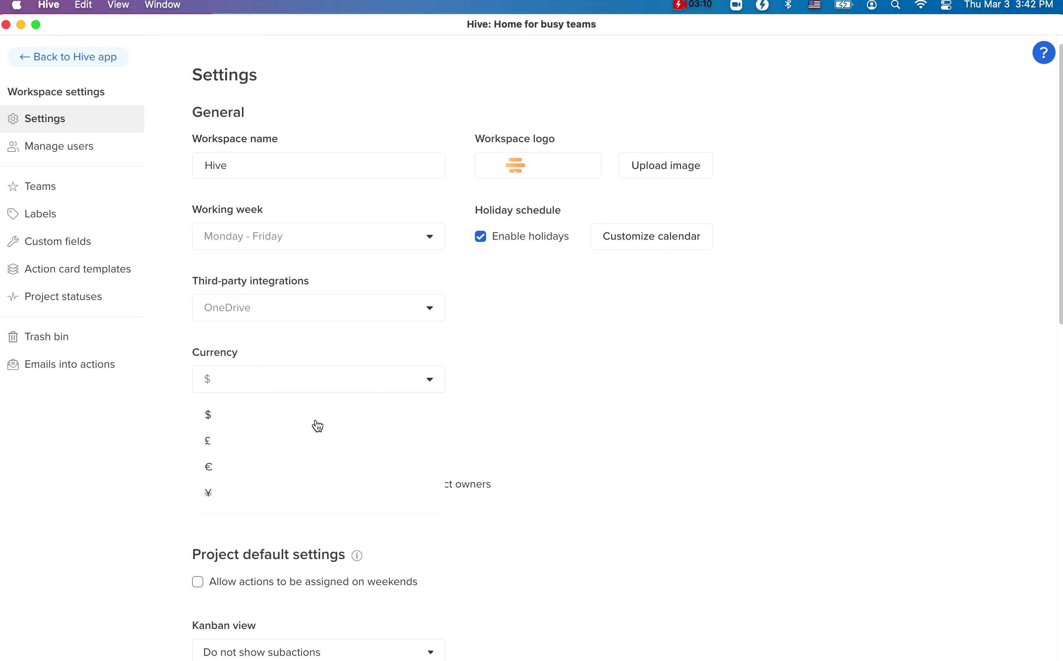
click(311, 448)
Enable restricting new status creation to admins and project owners, and offering meeting notes to attendees.
scroll(507, 426, down, 3)
scroll(507, 422, down, 1)
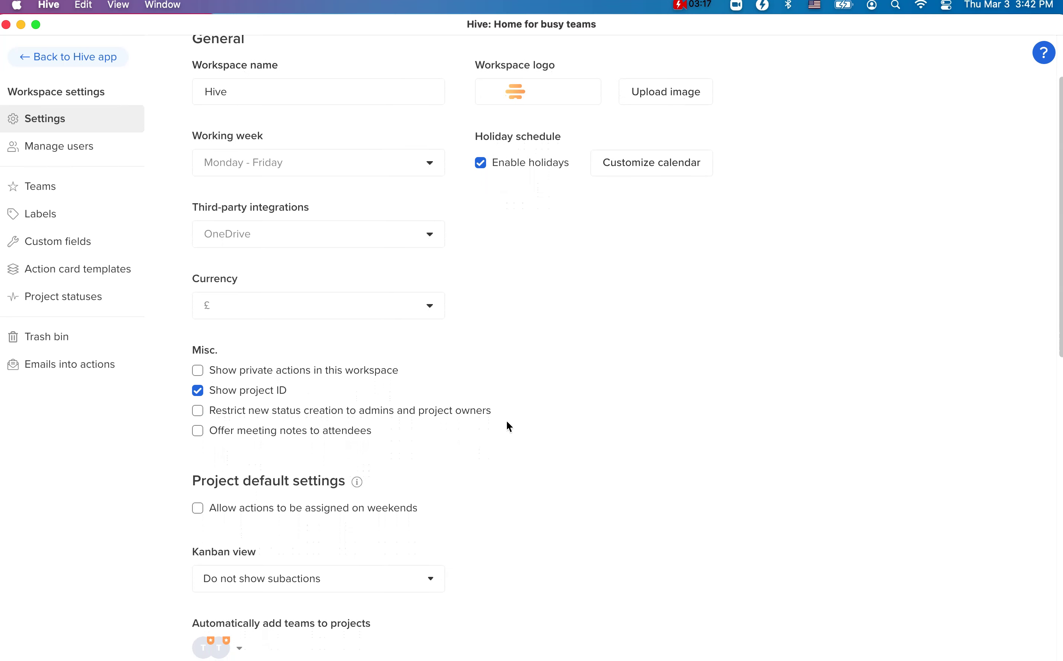
click(331, 378)
click(336, 377)
click(479, 411)
click(270, 432)
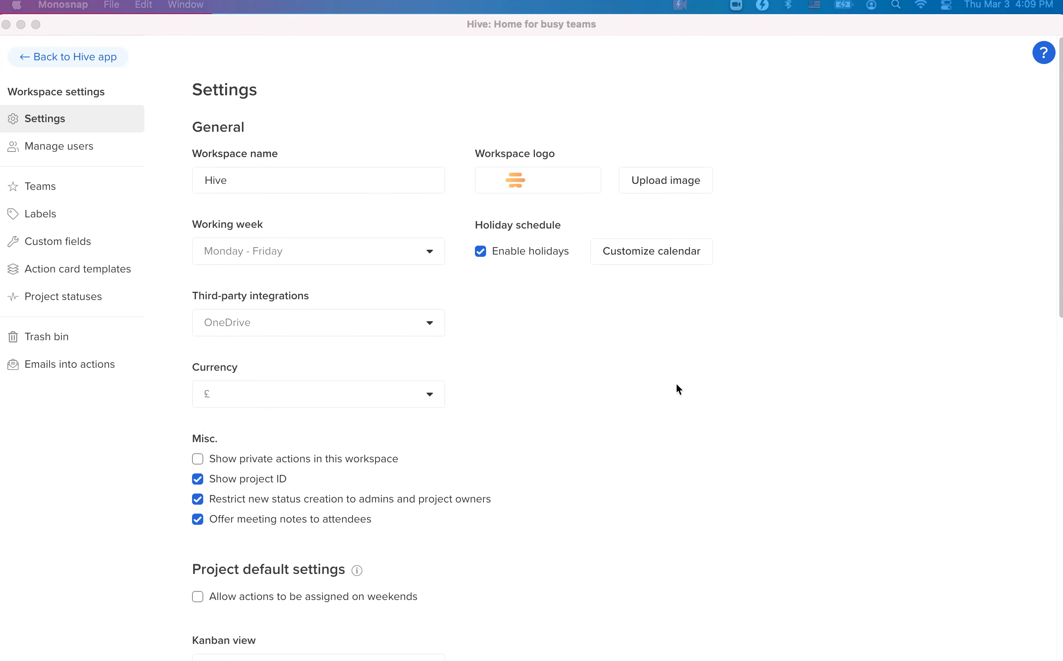
Examine the weekend assignment setting and the Kanban view subaction choices in the project default settings.
scroll(665, 440, down, 10)
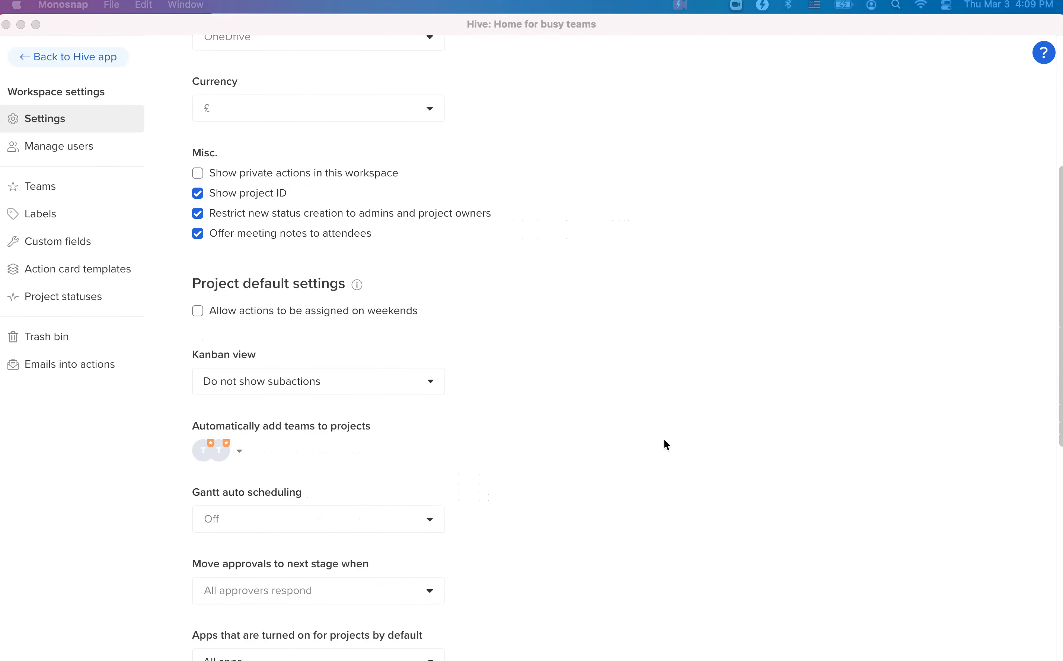
scroll(665, 441, down, 3)
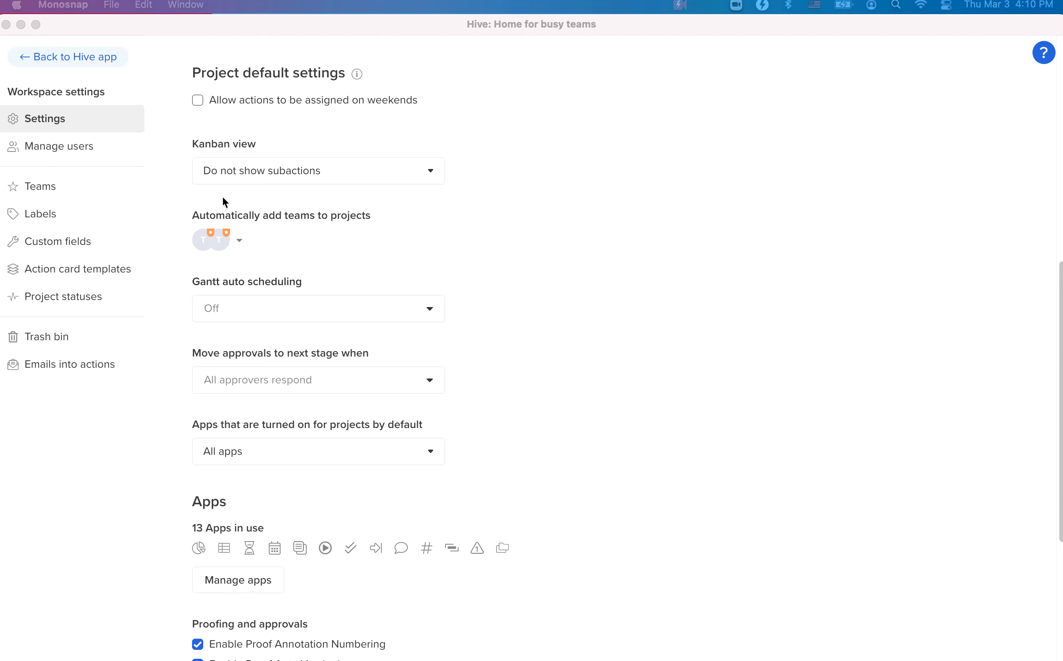
click(199, 104)
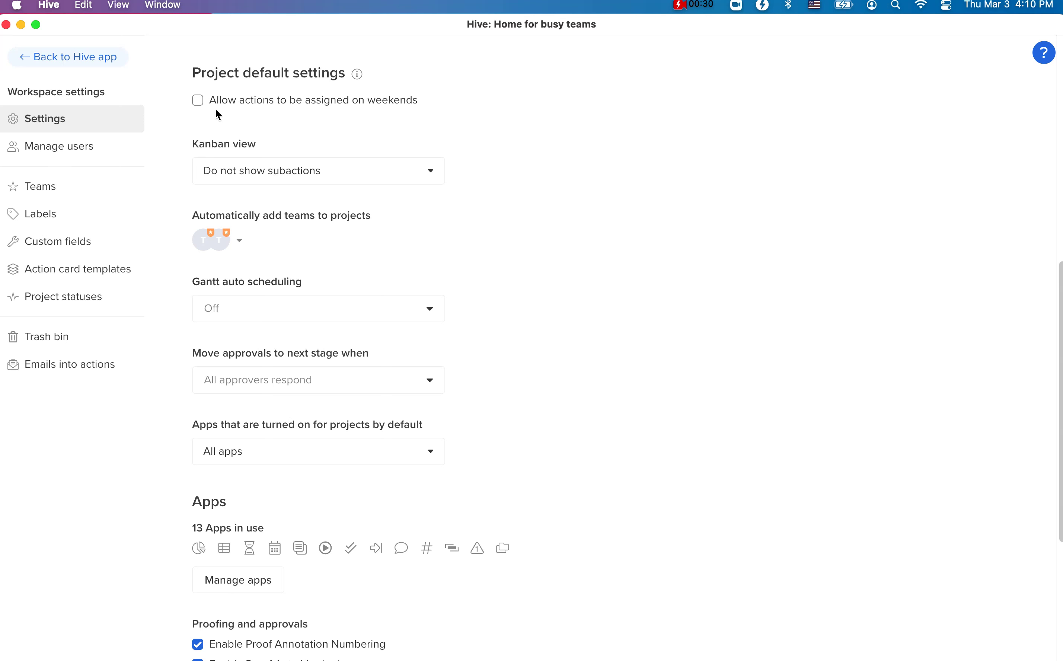
scroll(396, 145, down, 1)
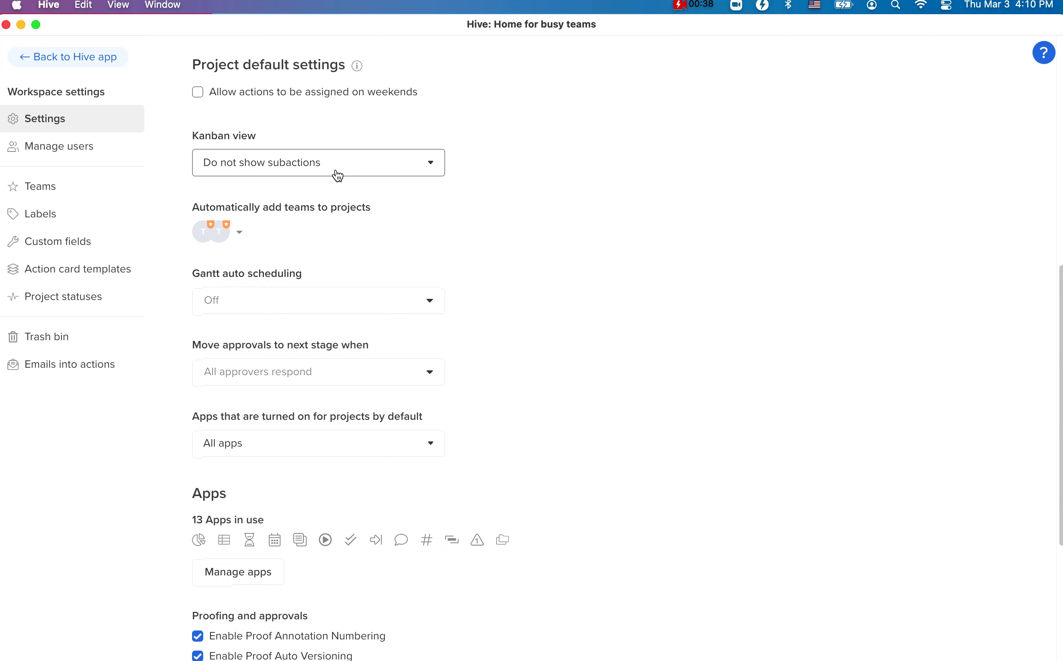
click(363, 172)
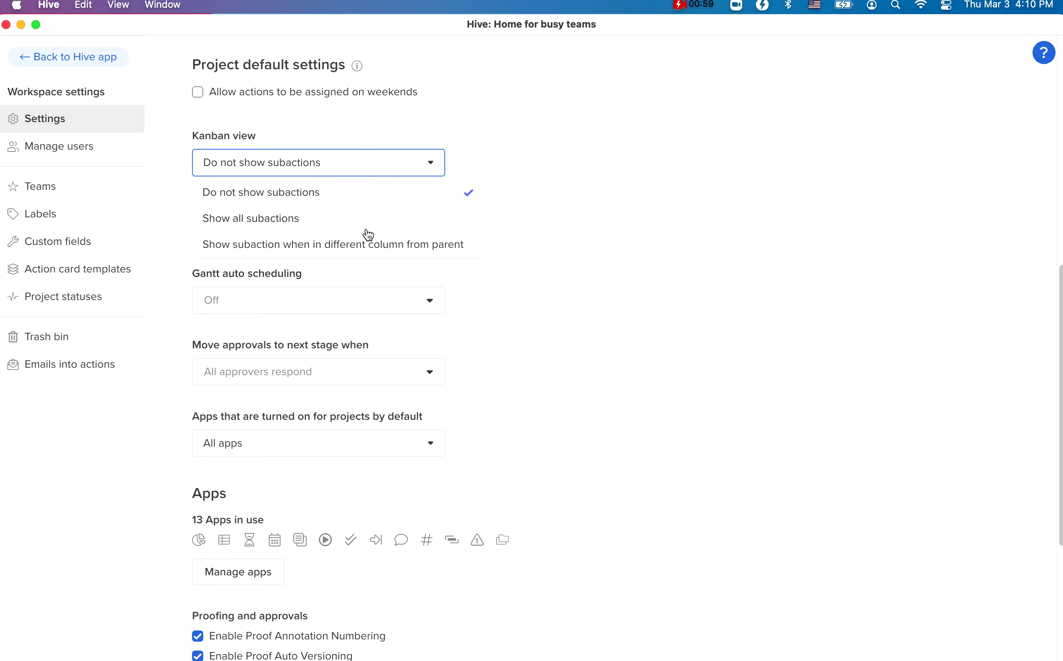
click(514, 278)
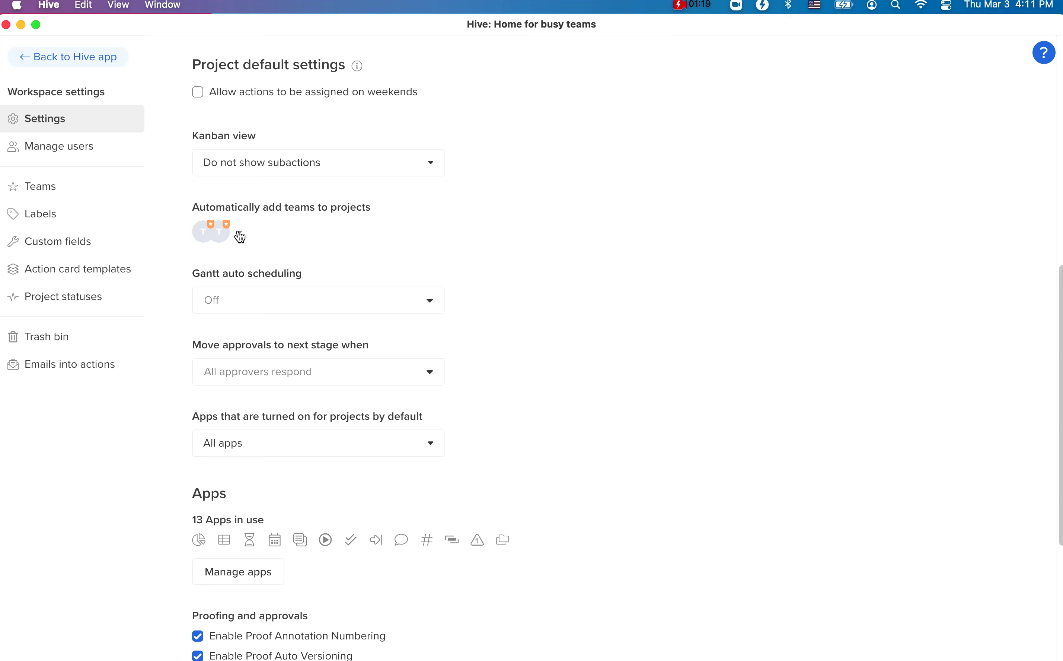
Examine the choices for Gantt auto scheduling and for moving approvals to the next stage.
scroll(290, 245, down, 2)
click(430, 262)
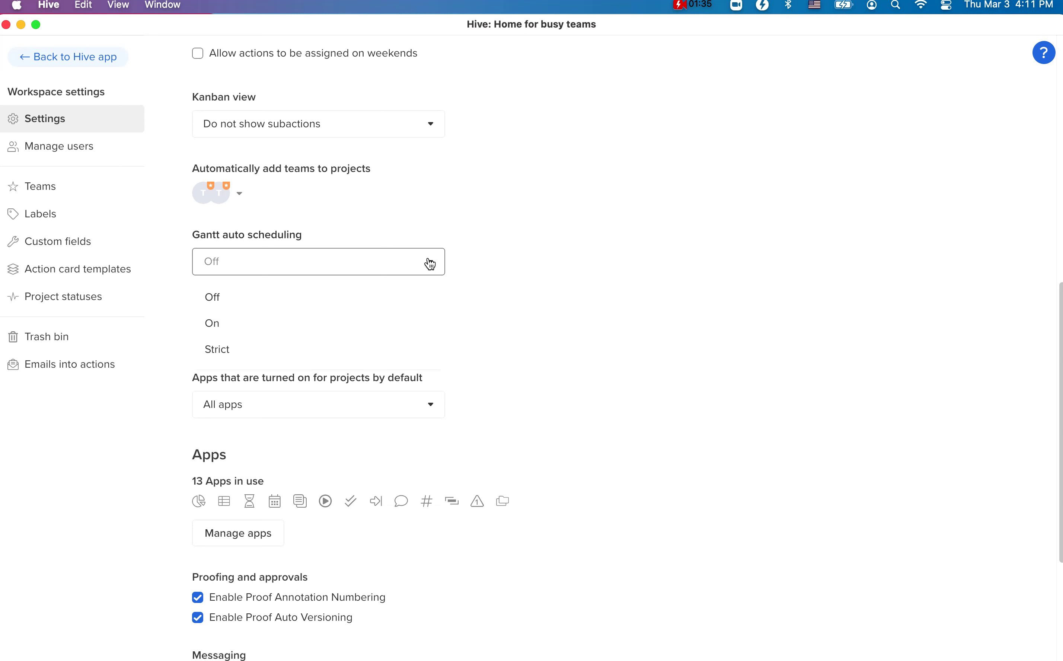
click(481, 311)
scroll(481, 311, down, 1)
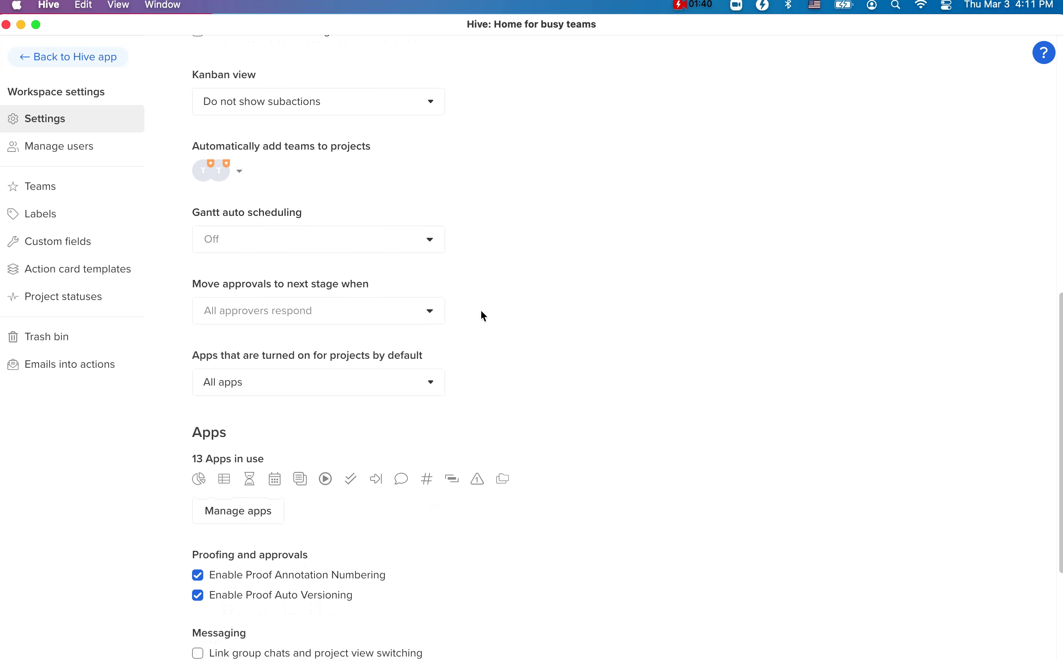
click(427, 318)
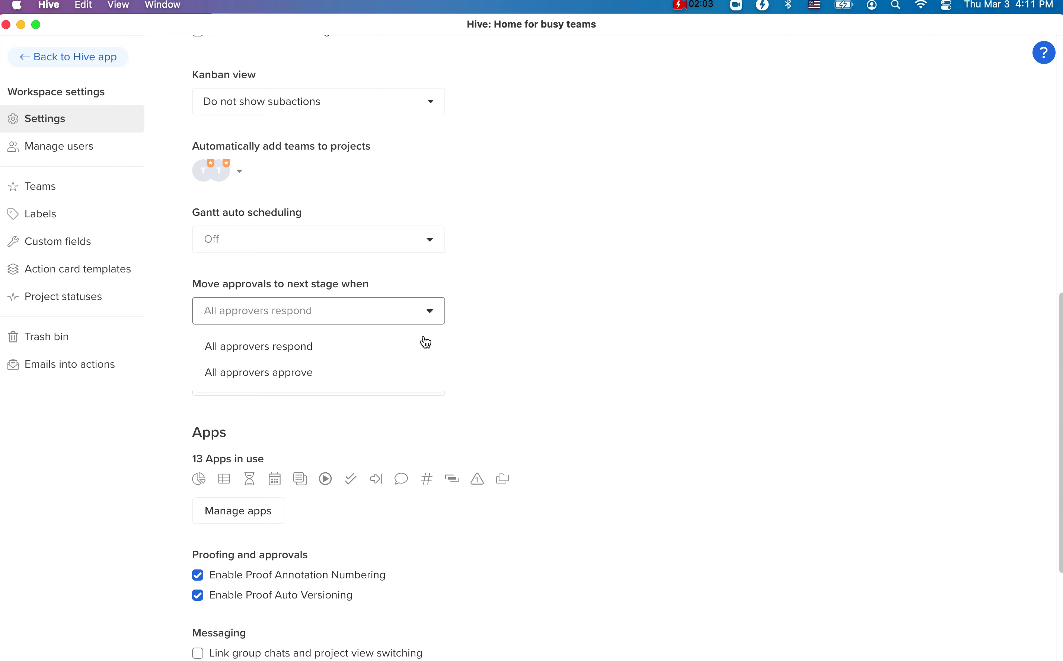
click(489, 372)
Check which apps are turned on for projects by default, and open the workspace's app management.
scroll(489, 372, down, 3)
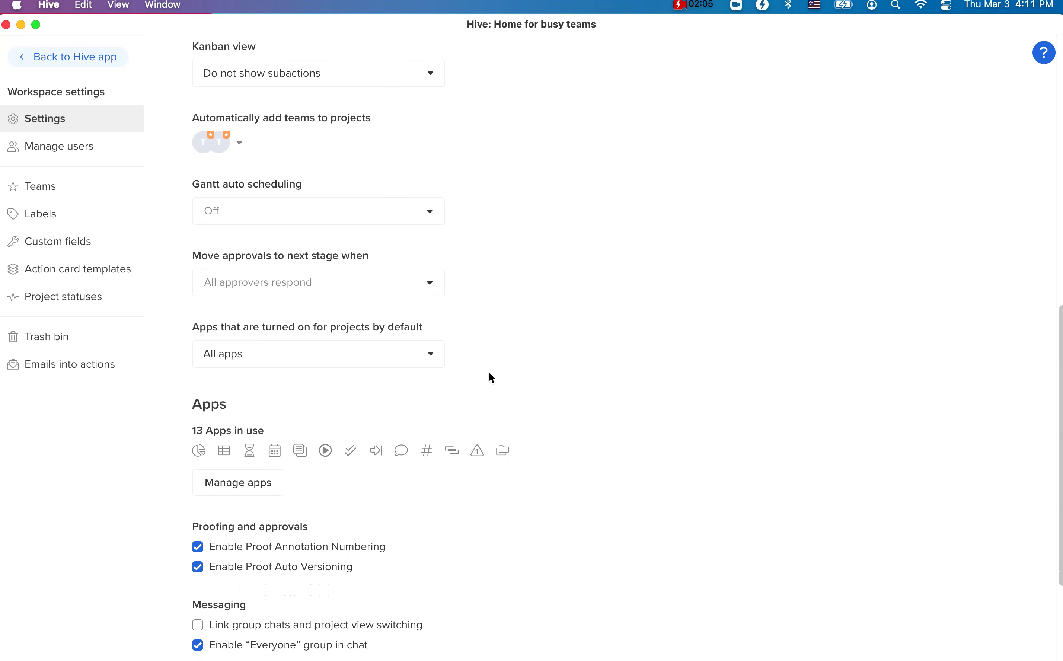
click(431, 317)
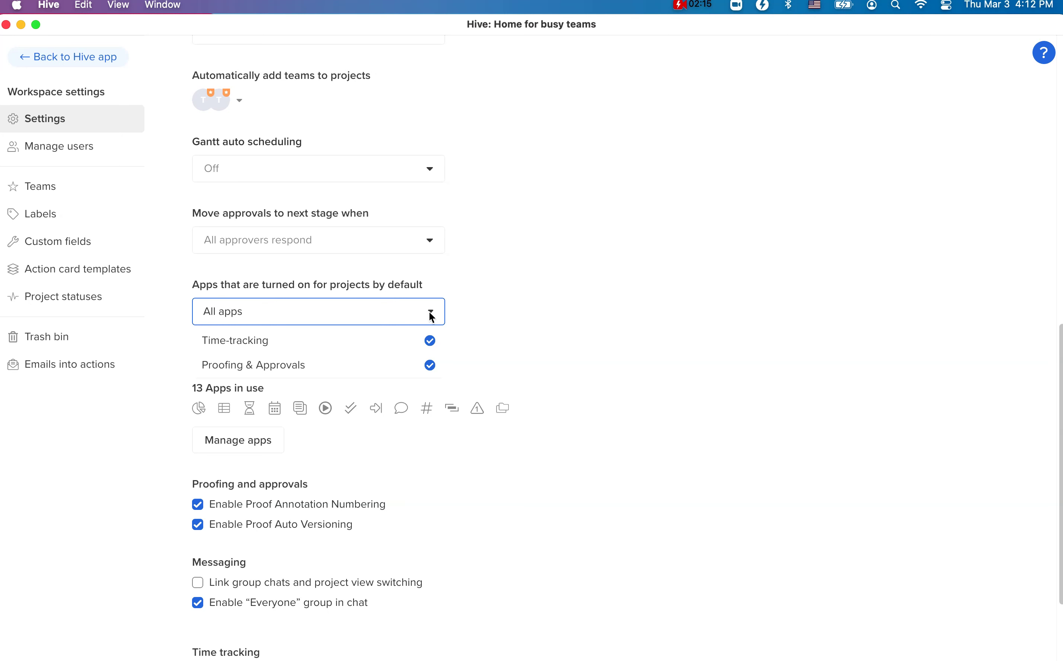
click(454, 340)
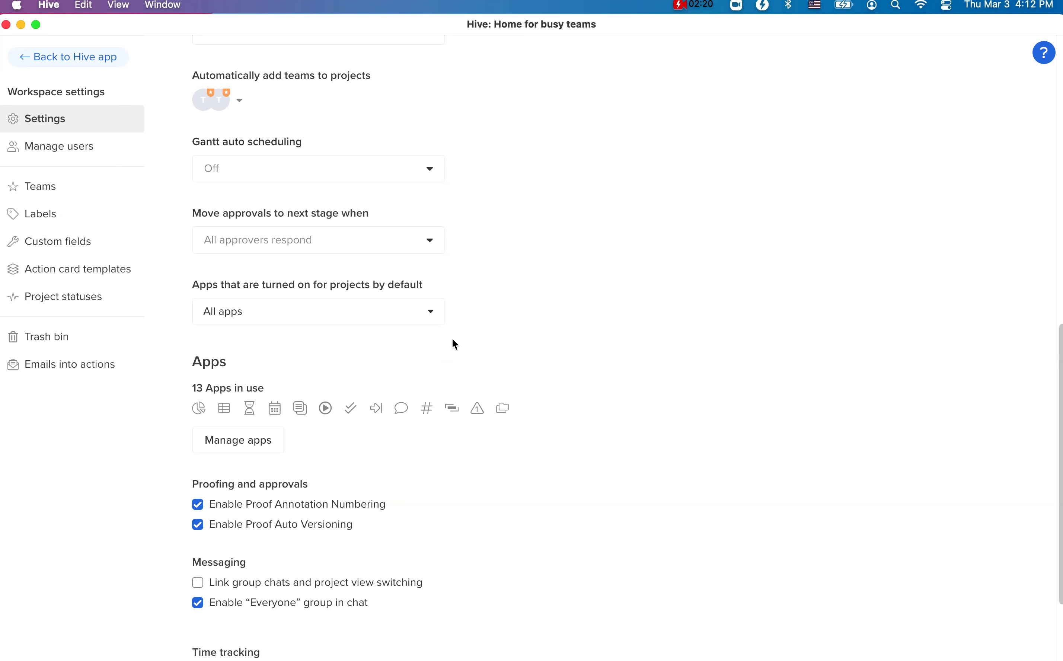
scroll(503, 389, down, 3)
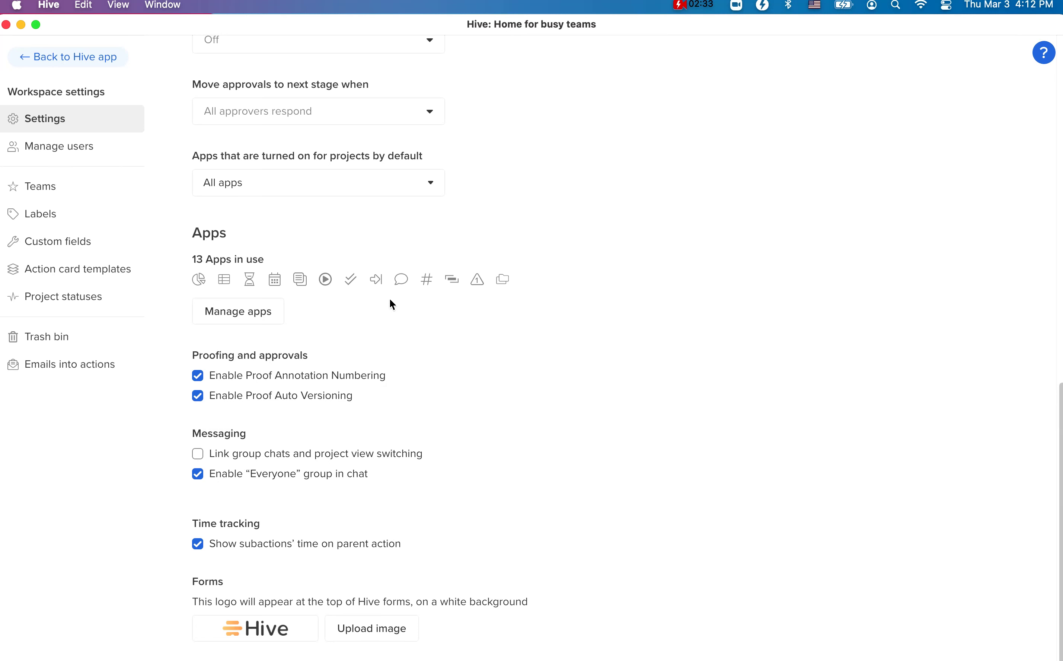
click(263, 323)
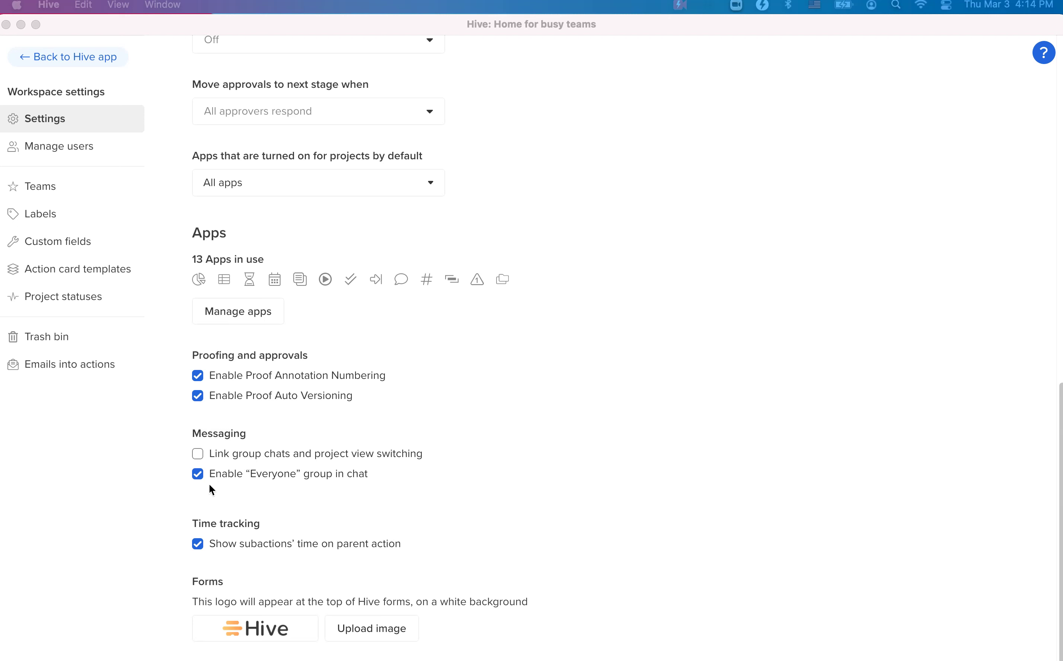
click(201, 477)
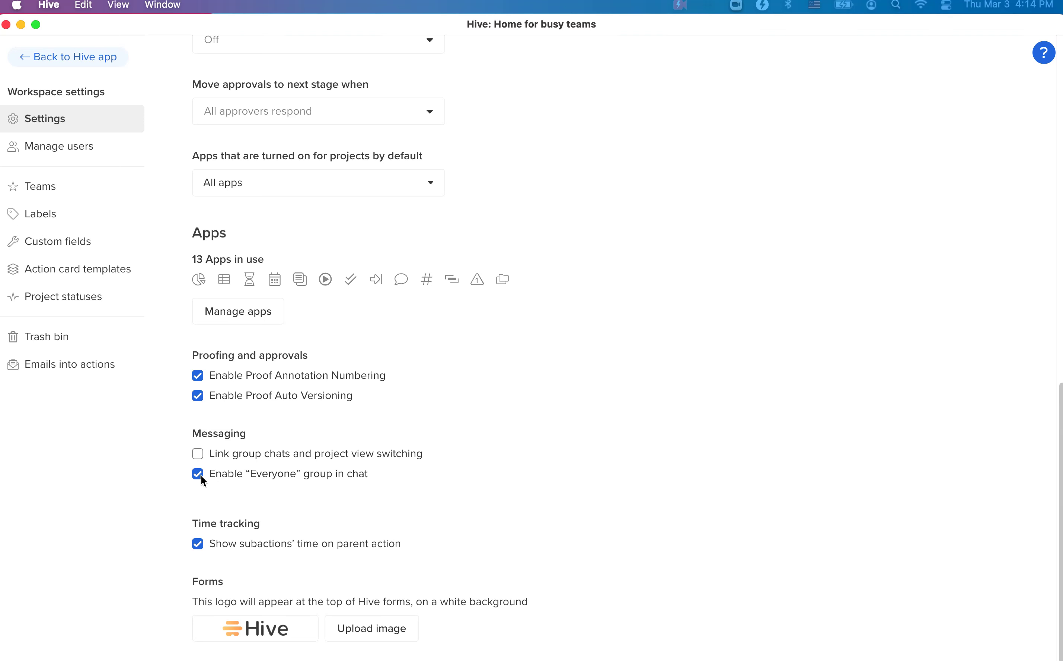